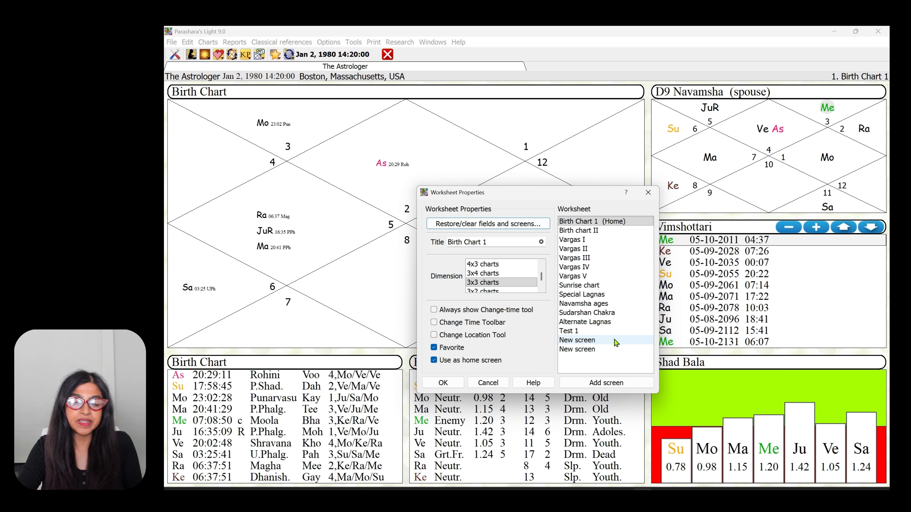
Select the last New screen worksheet, set its dimension to 3x3 charts and apply the worksheet properties
{"action": "left_click", "coordinate": [578, 349]}
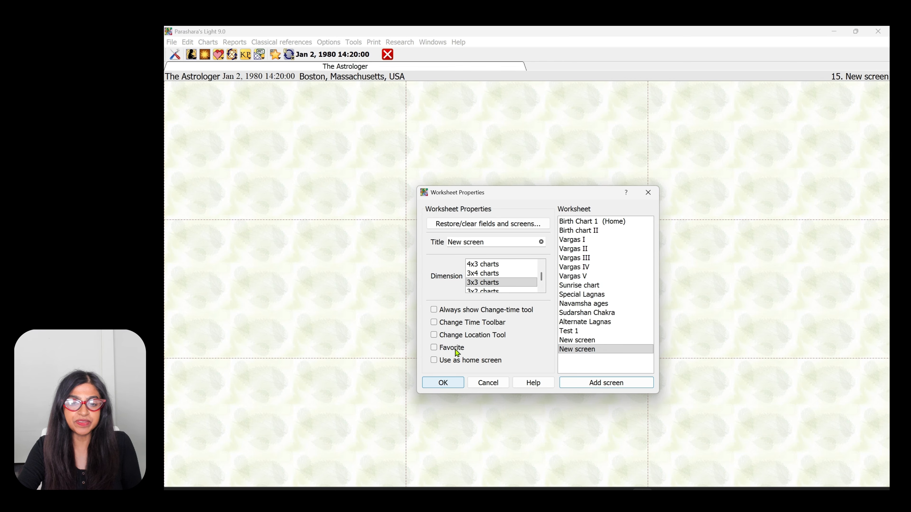
{"action": "left_click", "coordinate": [468, 285]}
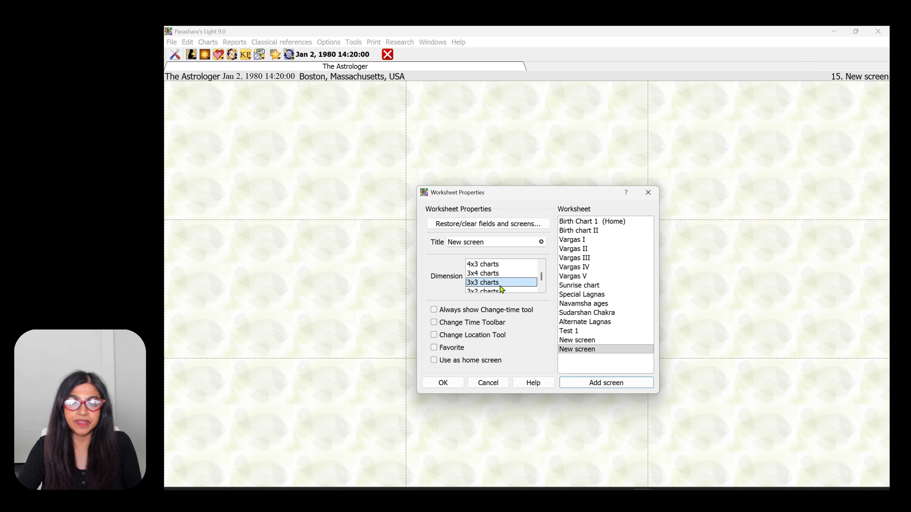
{"action": "scroll", "coordinate": [503, 283], "scroll_direction": "up", "scroll_amount": 3}
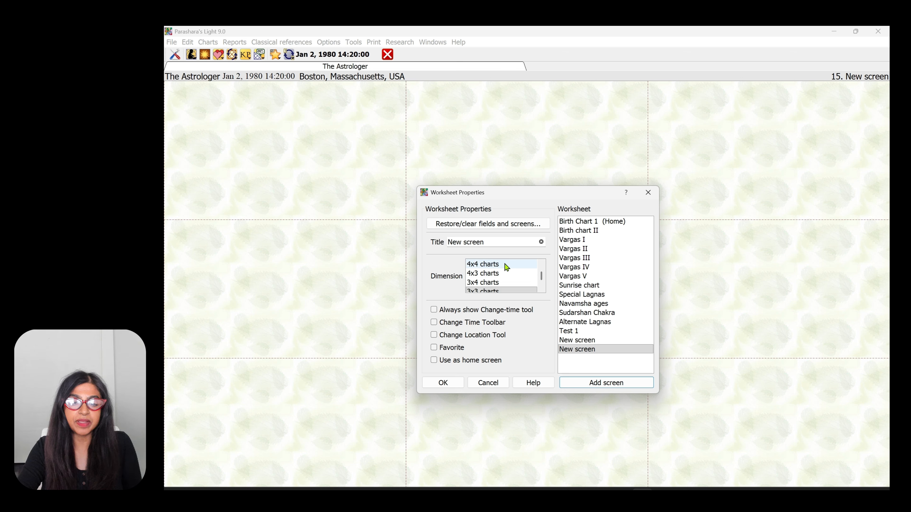
{"action": "scroll", "coordinate": [507, 268], "scroll_direction": "down", "scroll_amount": 3}
{"action": "scroll", "coordinate": [508, 291], "scroll_direction": "down", "scroll_amount": 2}
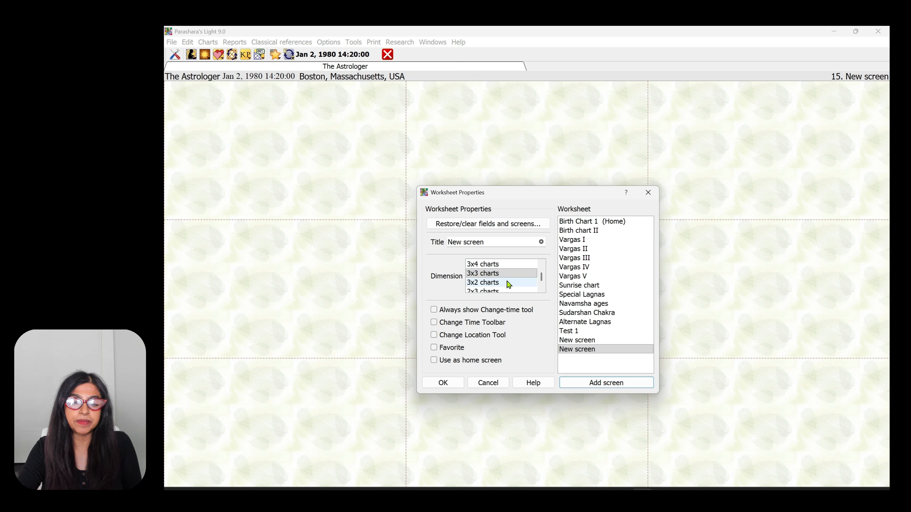
{"action": "left_click", "coordinate": [516, 274]}
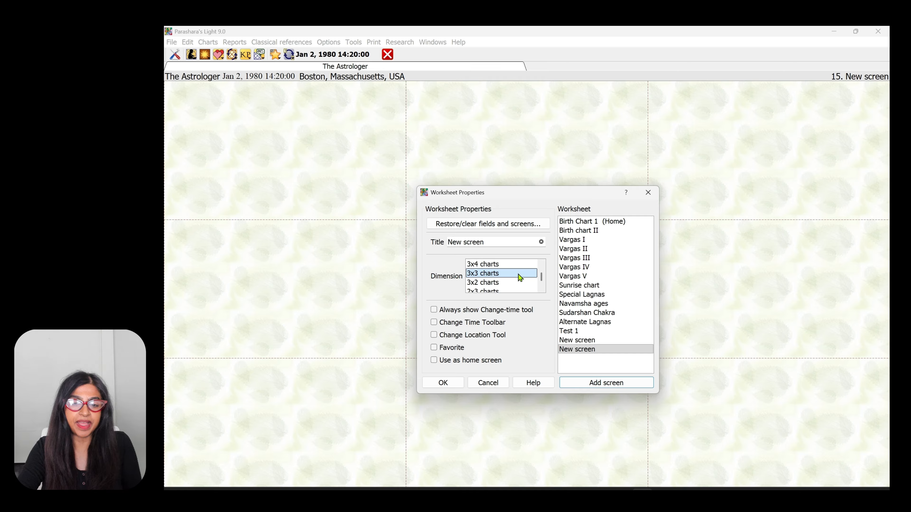
{"action": "left_click", "coordinate": [443, 383]}
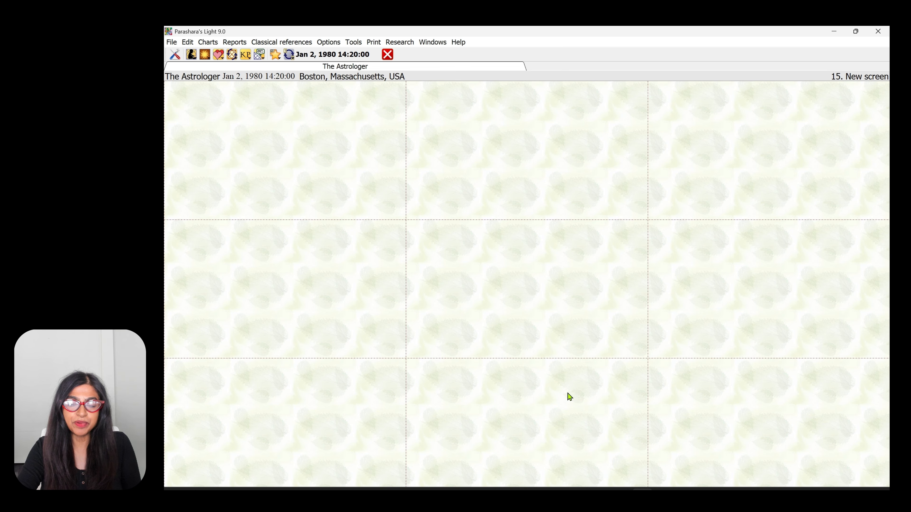
Insert a birth Chart in the centre cell, then move it to the first cell of the upper row and snap it to the grid
{"action": "left_click", "coordinate": [509, 284]}
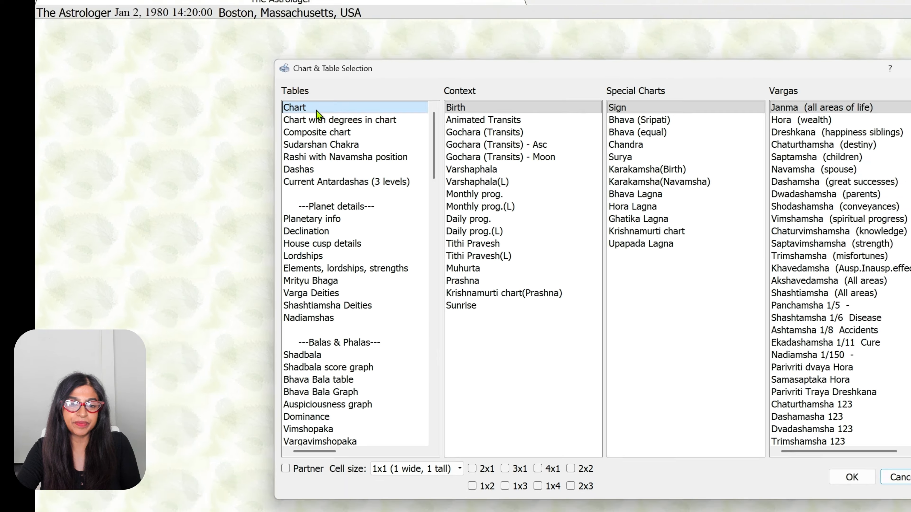
{"action": "double_click", "coordinate": [273, 81]}
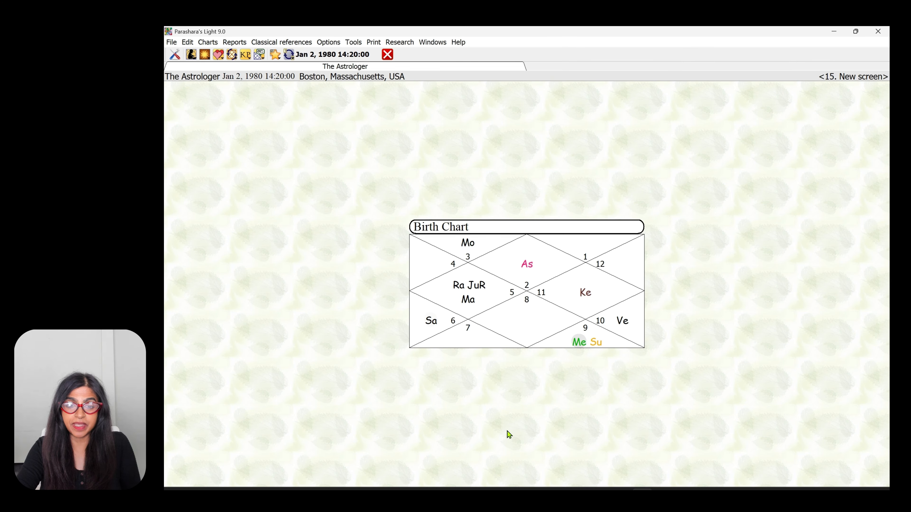
{"action": "right_click", "coordinate": [583, 285]}
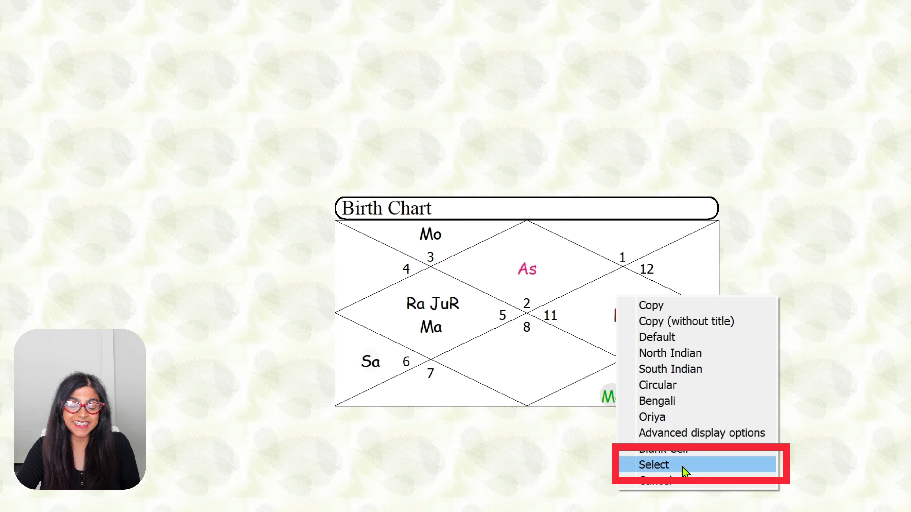
{"action": "left_click", "coordinate": [683, 466]}
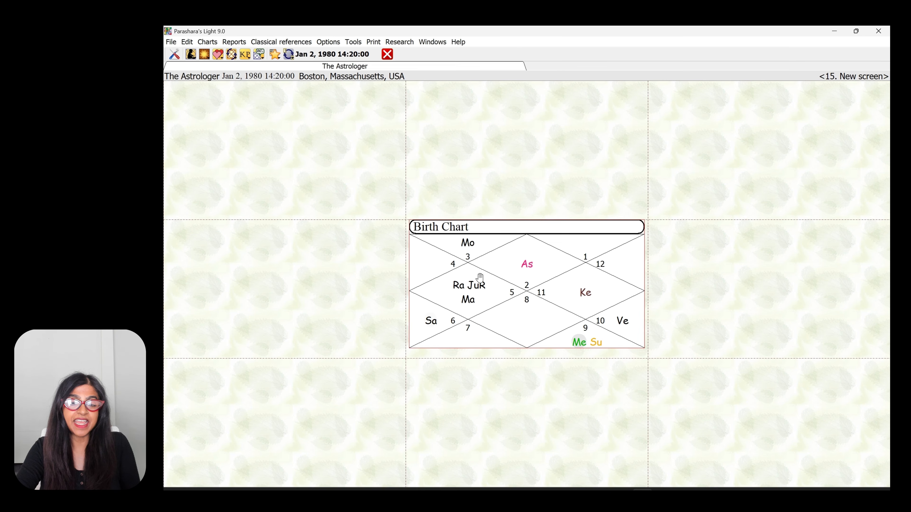
{"action": "left_click_drag", "start_coordinate": [450, 288], "coordinate": [241, 146]}
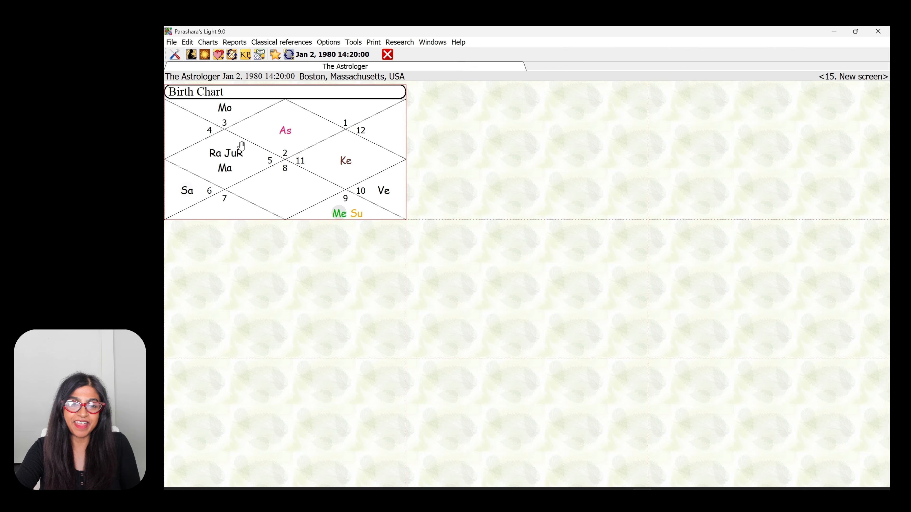
{"action": "right_click", "coordinate": [361, 151]}
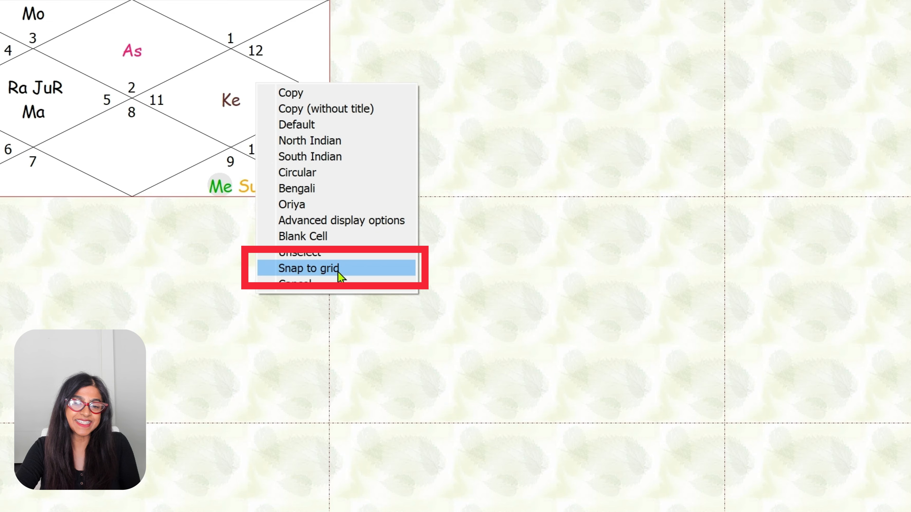
{"action": "left_click", "coordinate": [337, 272]}
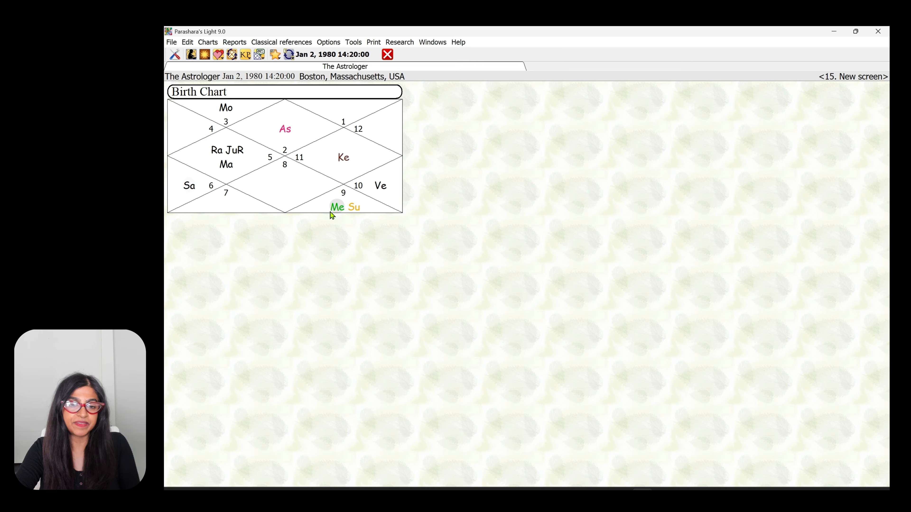
Insert a Gochara (Transits) chart in the centre cell, move it to the middle cell of the upper row and snap it to the grid
{"action": "left_click", "coordinate": [579, 303]}
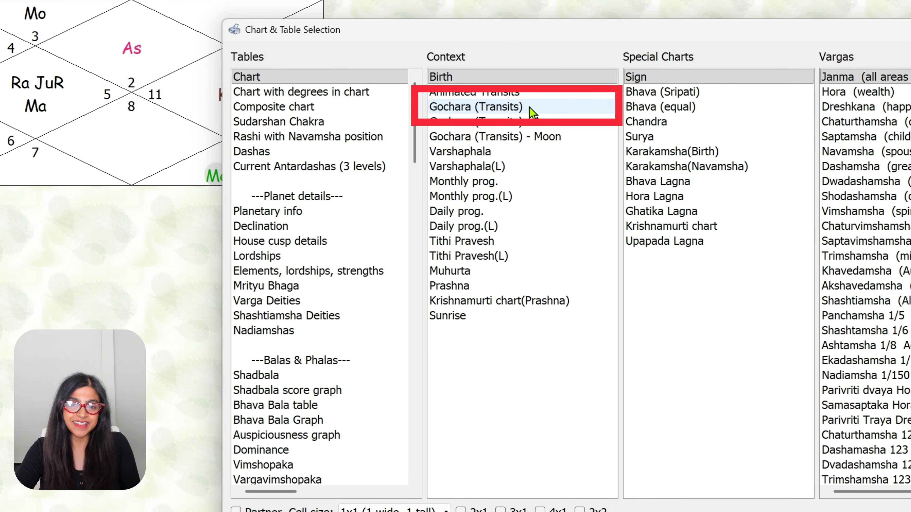
{"action": "left_click", "coordinate": [532, 107]}
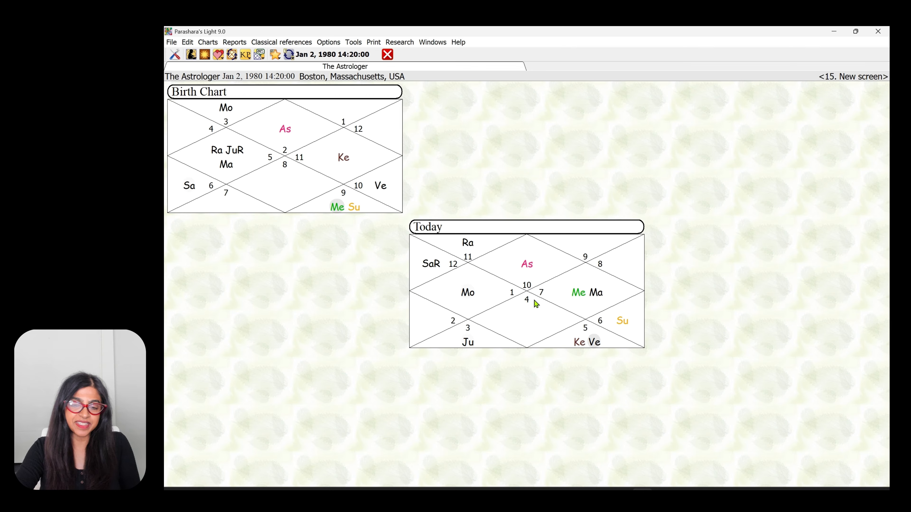
{"action": "right_click", "coordinate": [534, 301]}
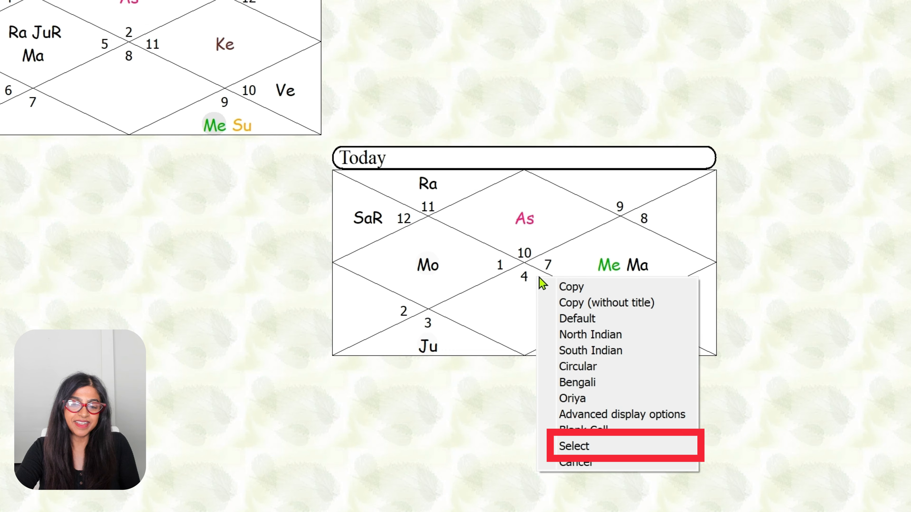
{"action": "left_click", "coordinate": [651, 447]}
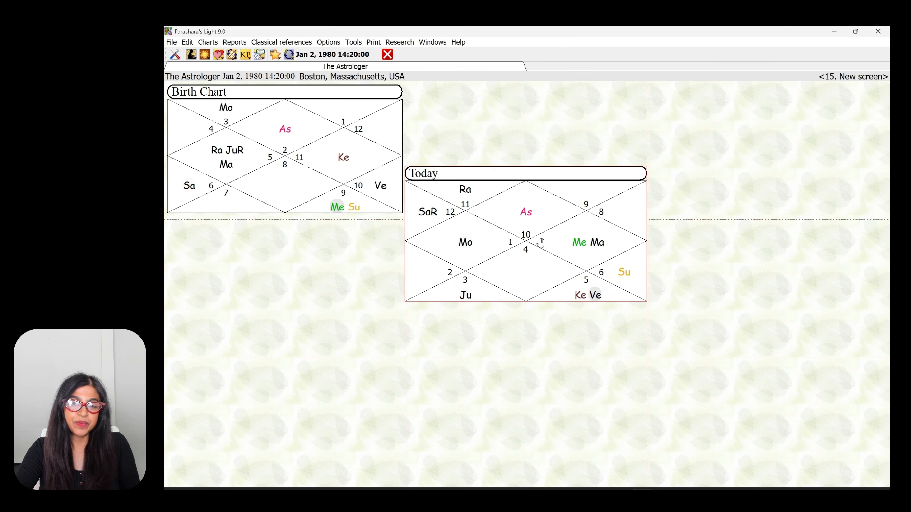
{"action": "left_click_drag", "start_coordinate": [541, 243], "coordinate": [543, 159]}
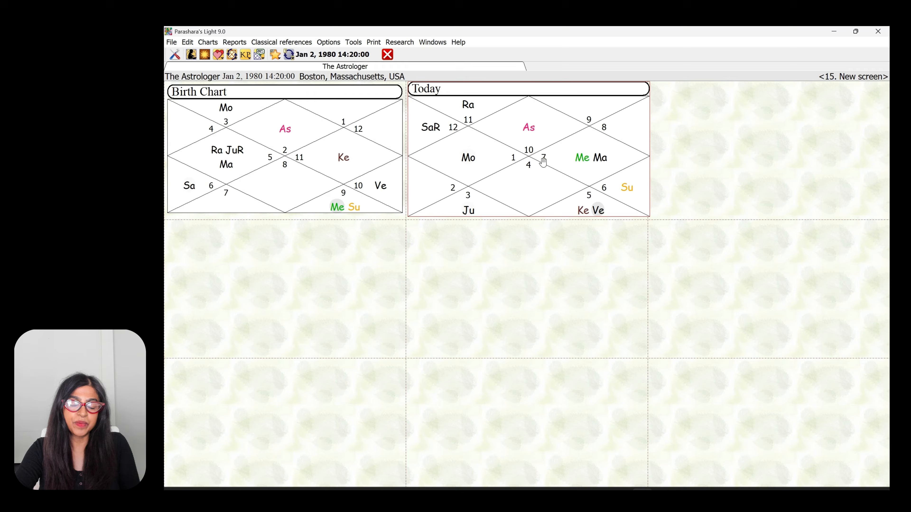
{"action": "right_click", "coordinate": [586, 157]}
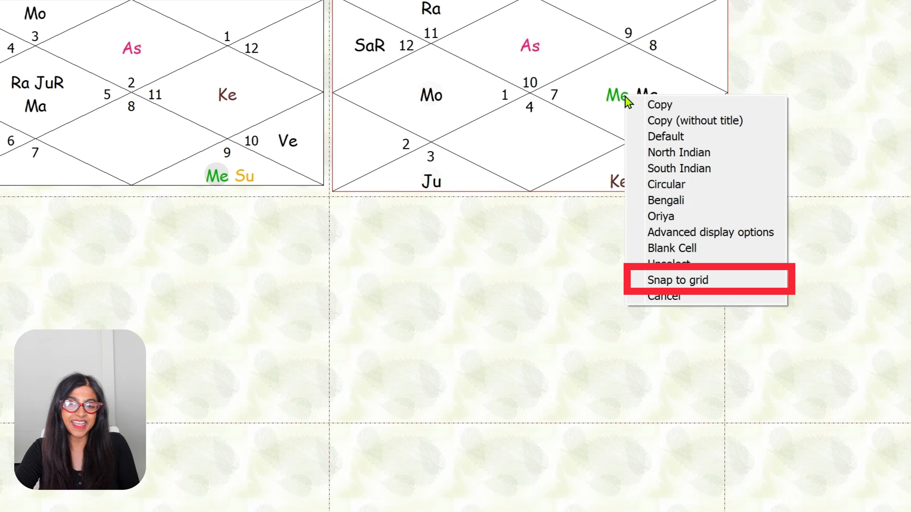
{"action": "left_click", "coordinate": [732, 282]}
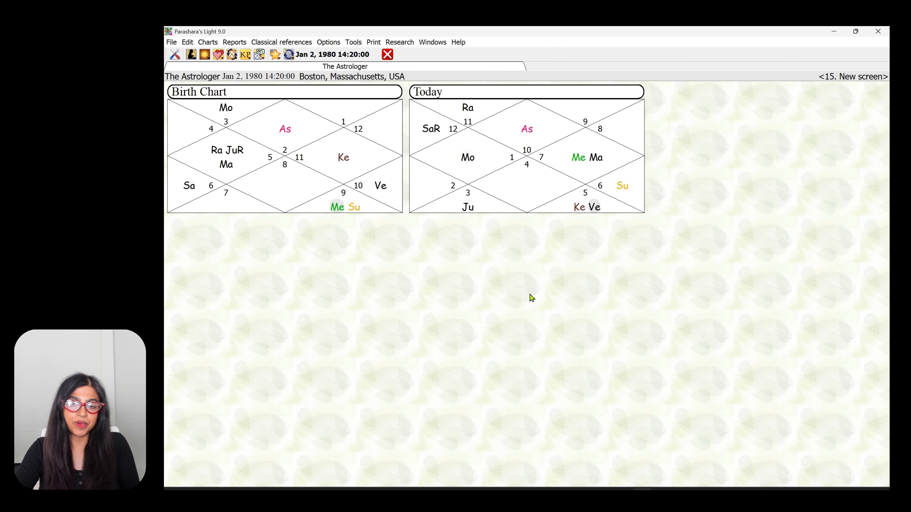
Insert a Navamsha (spouse) chart in the centre cell and move it to the last cell of the upper row
{"action": "left_click", "coordinate": [531, 297]}
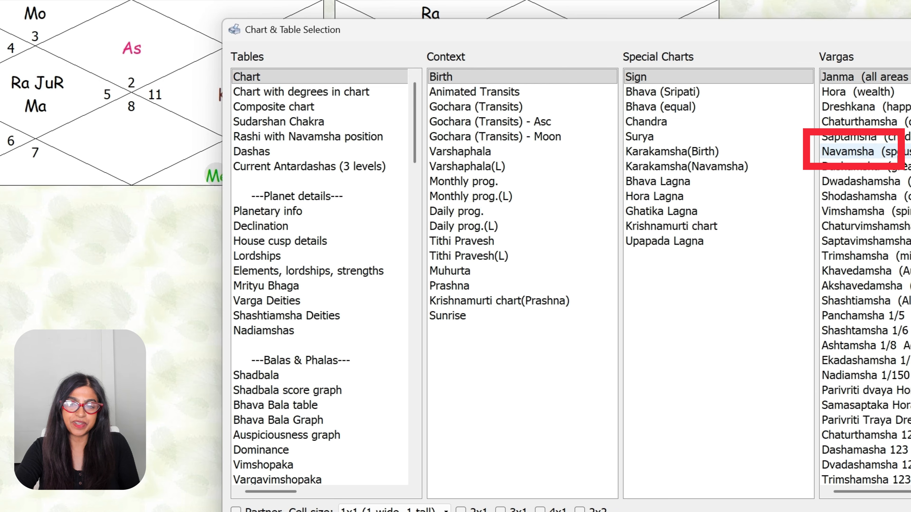
{"action": "left_click", "coordinate": [860, 152]}
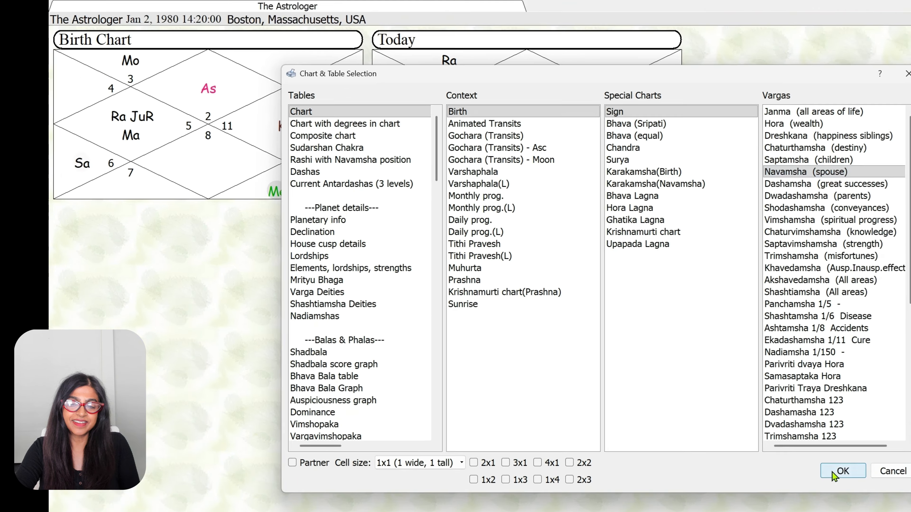
{"action": "left_click", "coordinate": [836, 471]}
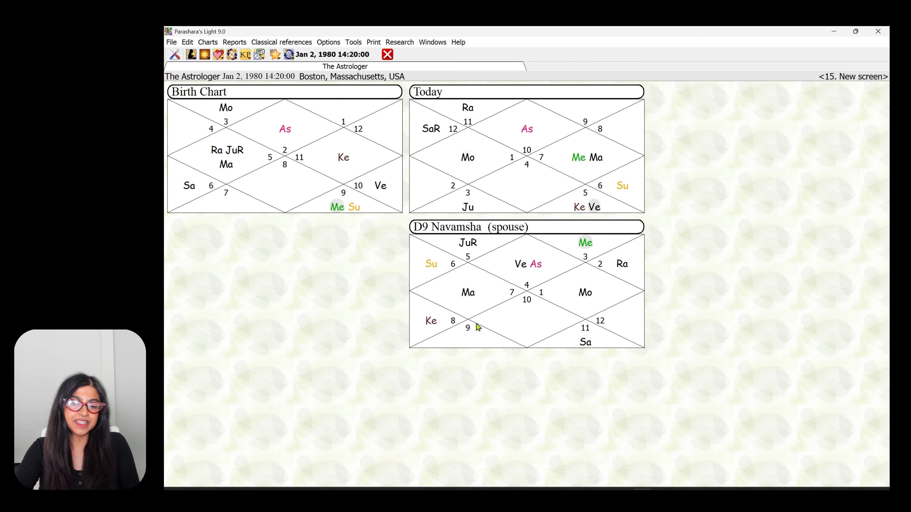
{"action": "right_click", "coordinate": [545, 301]}
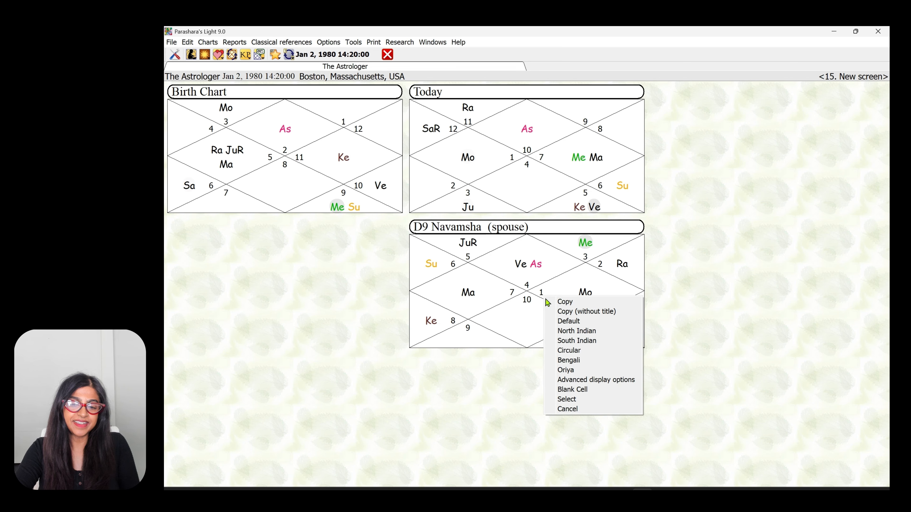
{"action": "left_click", "coordinate": [583, 399]}
{"action": "left_click_drag", "start_coordinate": [476, 277], "coordinate": [722, 144]}
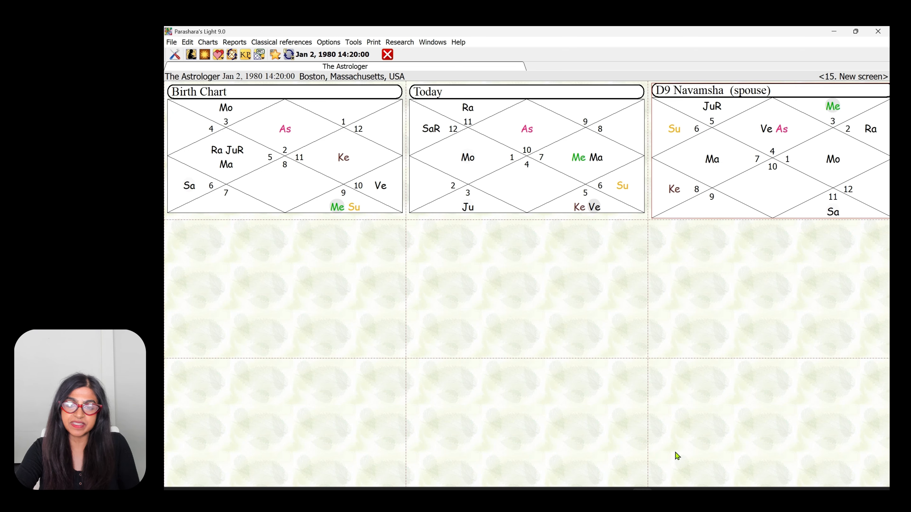
Insert a Planetary info table with cell size 2x1 (2 wide, 1 tall) starting at the centre cell
{"action": "left_click", "coordinate": [526, 318]}
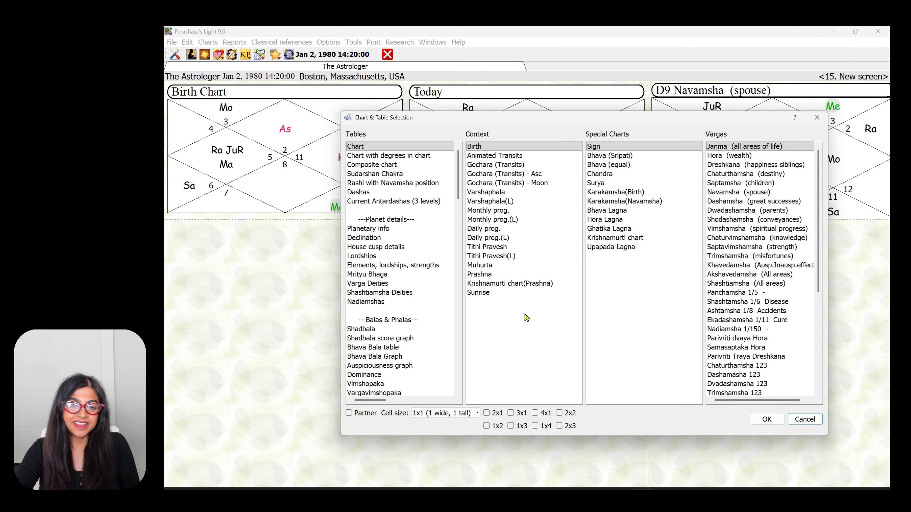
{"action": "scroll", "coordinate": [416, 345], "scroll_direction": "down", "scroll_amount": 2}
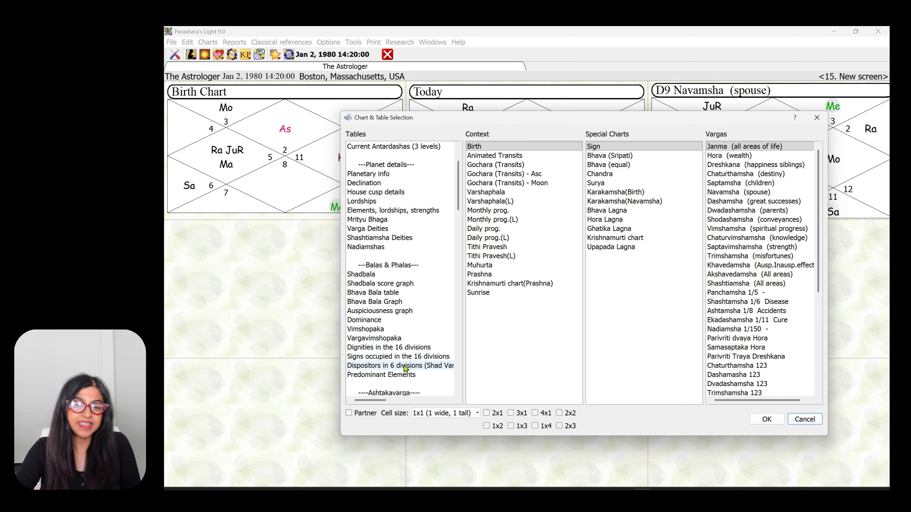
{"action": "scroll", "coordinate": [405, 374], "scroll_direction": "up", "scroll_amount": 2}
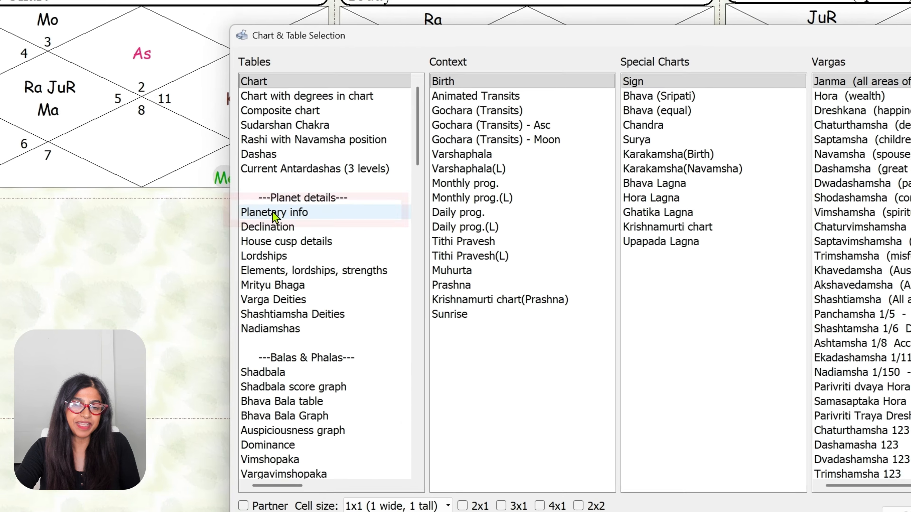
{"action": "left_click", "coordinate": [274, 214]}
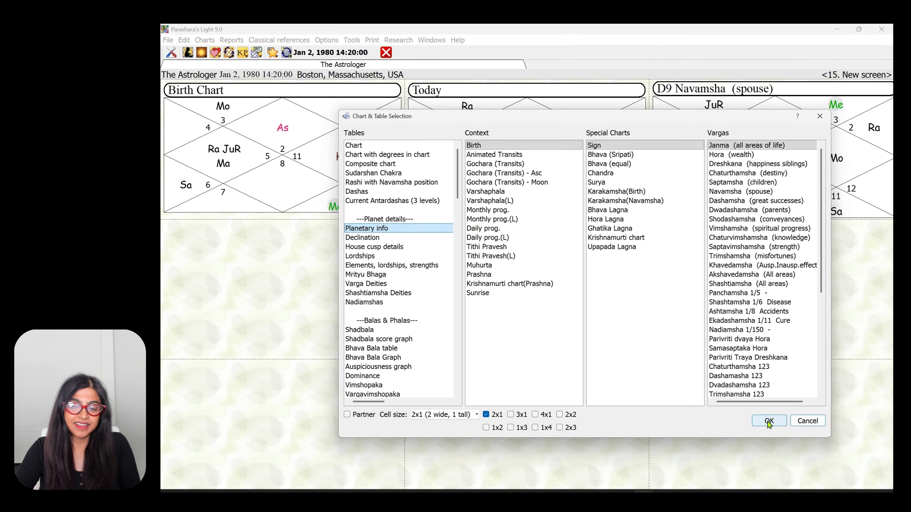
{"action": "left_click", "coordinate": [910, 511]}
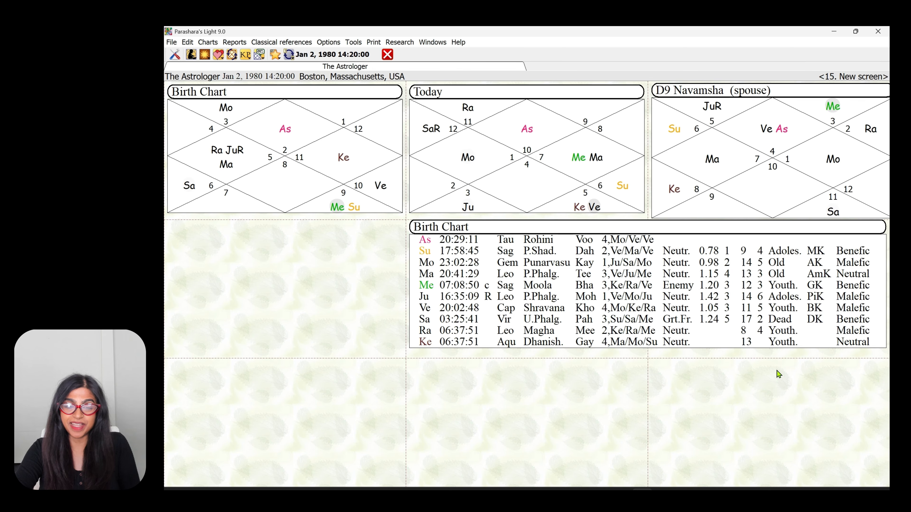
Shift the planetary info table slightly and snap it to the grid, and clear it with Blank Cell
{"action": "right_click", "coordinate": [714, 334]}
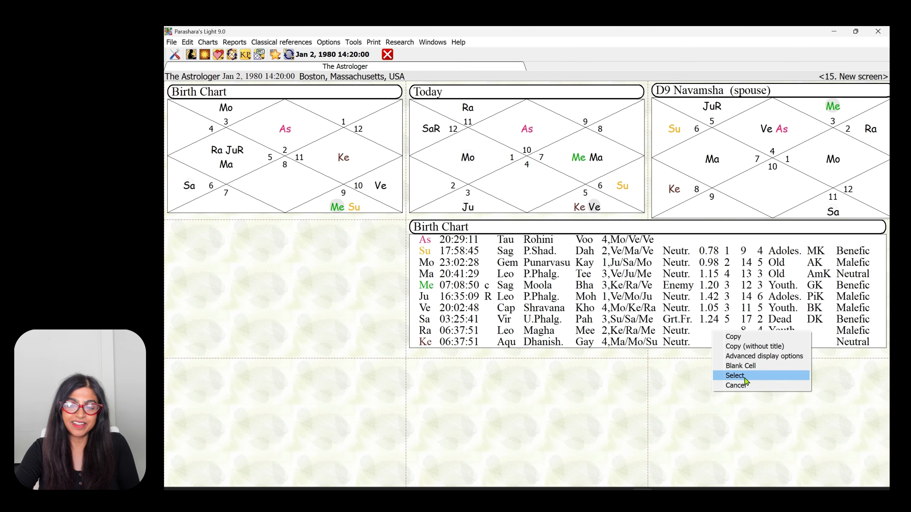
{"action": "left_click", "coordinate": [742, 375]}
{"action": "left_click_drag", "start_coordinate": [633, 294], "coordinate": [632, 275]}
{"action": "right_click", "coordinate": [636, 298]}
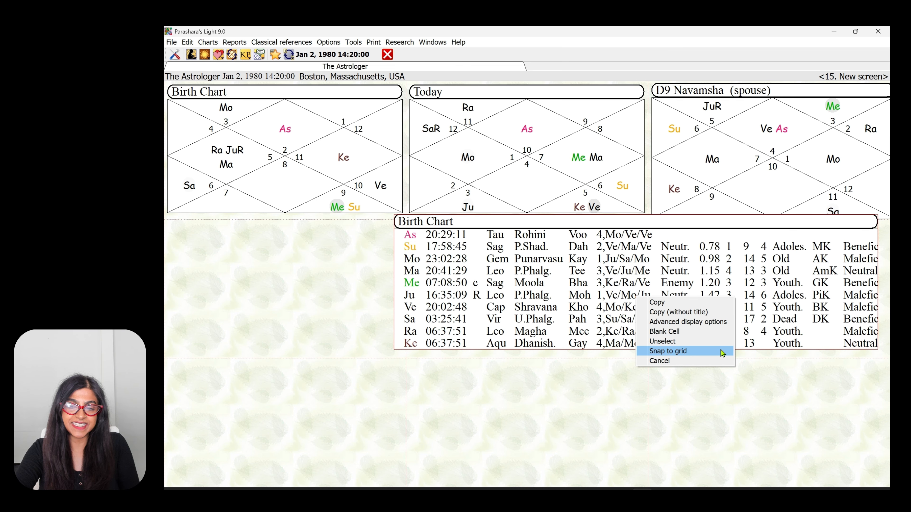
{"action": "left_click", "coordinate": [668, 351]}
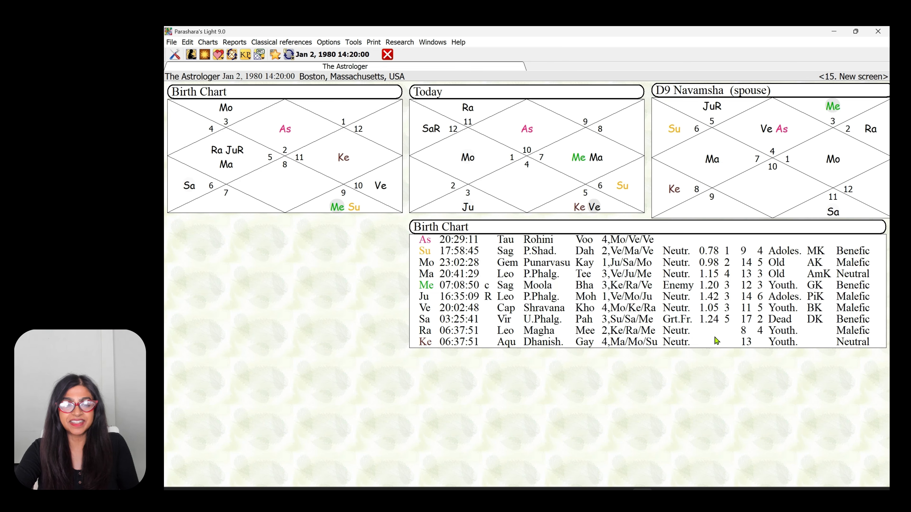
{"action": "right_click", "coordinate": [716, 341]}
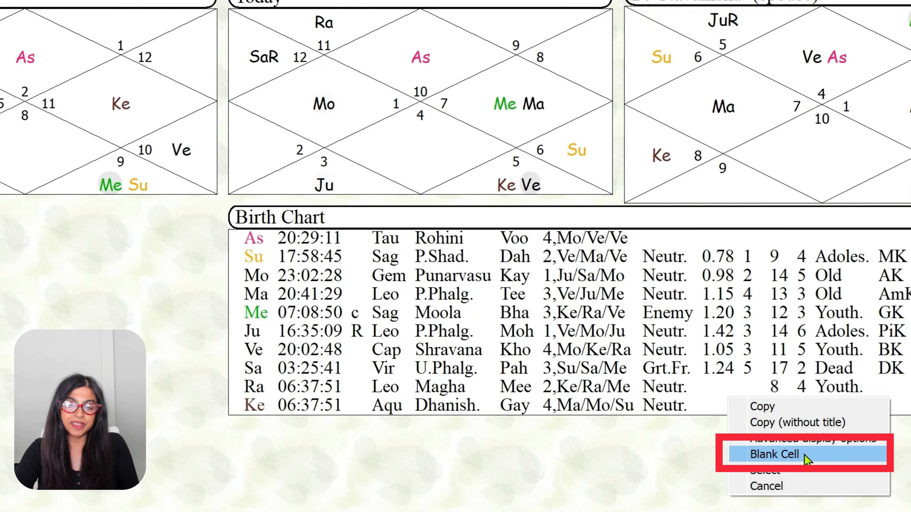
{"action": "left_click", "coordinate": [763, 373]}
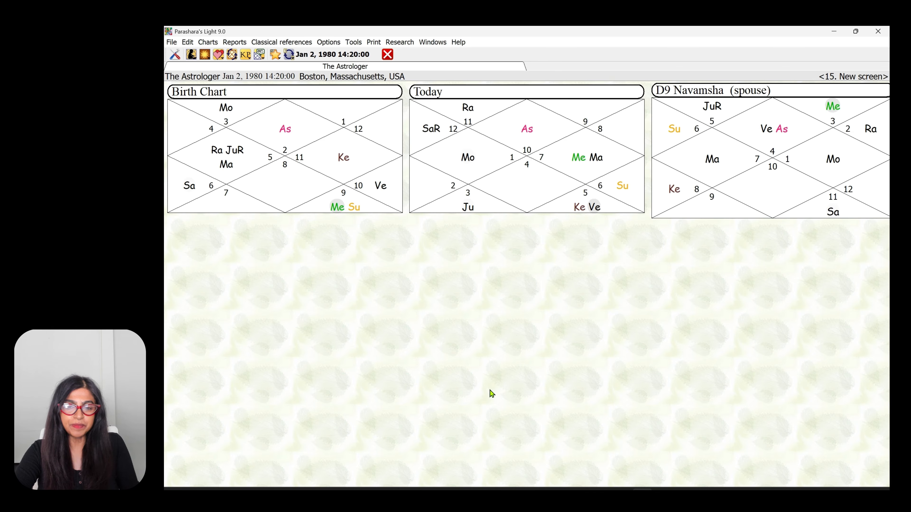
Insert a Shadbala table for the birth chart in the centre cell of the worksheet
{"action": "left_click", "coordinate": [470, 339]}
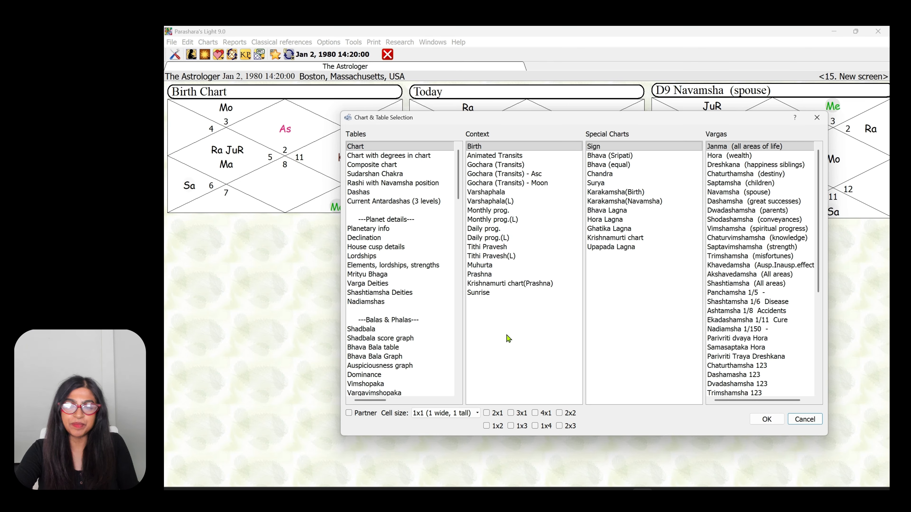
{"action": "left_click", "coordinate": [371, 331]}
{"action": "left_click", "coordinate": [771, 421]}
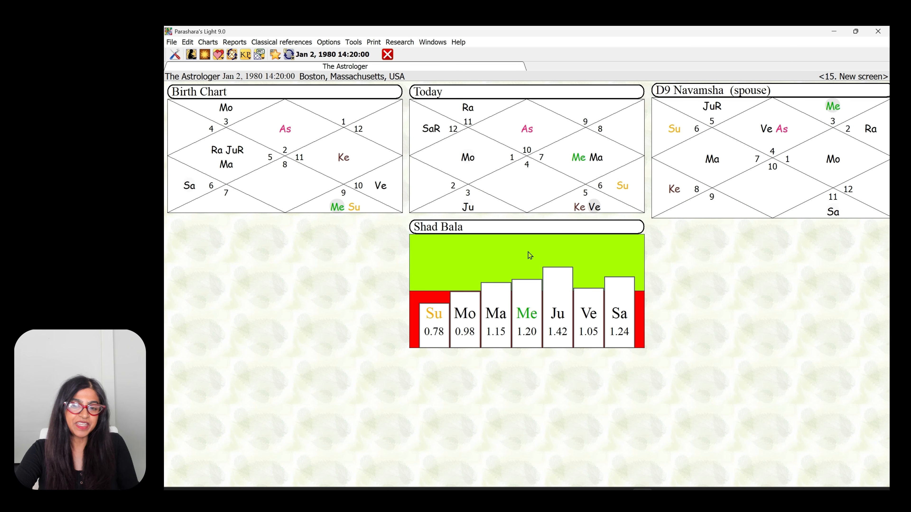